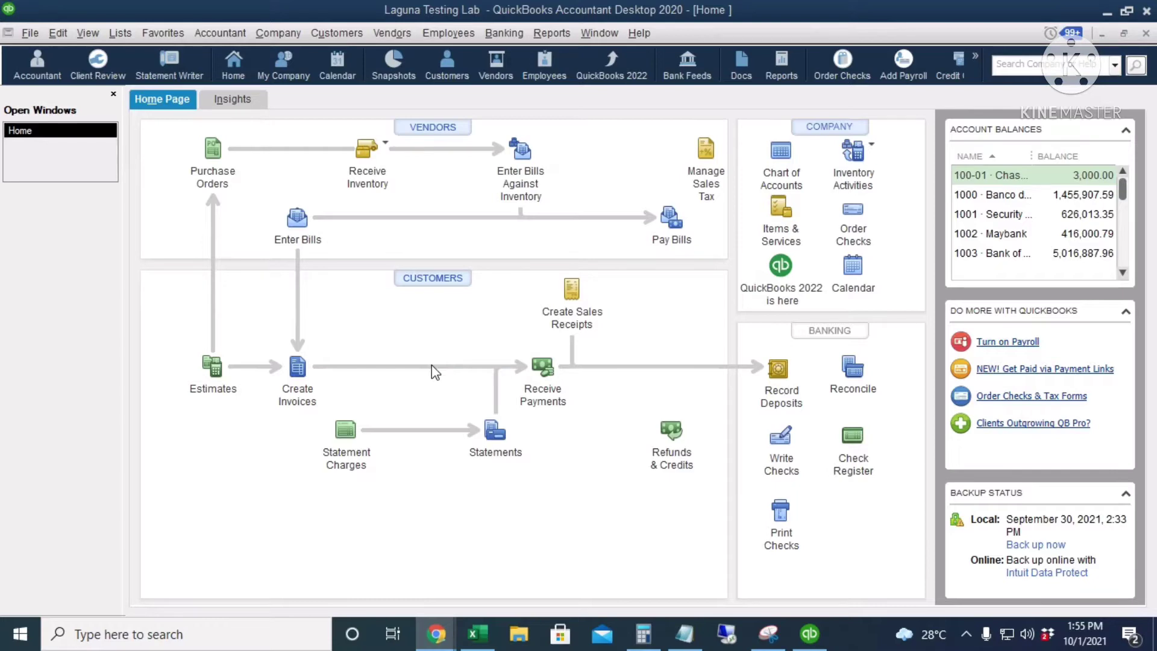
Start a new invoice for 1590 Energy Corporation on account 11000 Accounts Receivable.
left_click(306, 373)
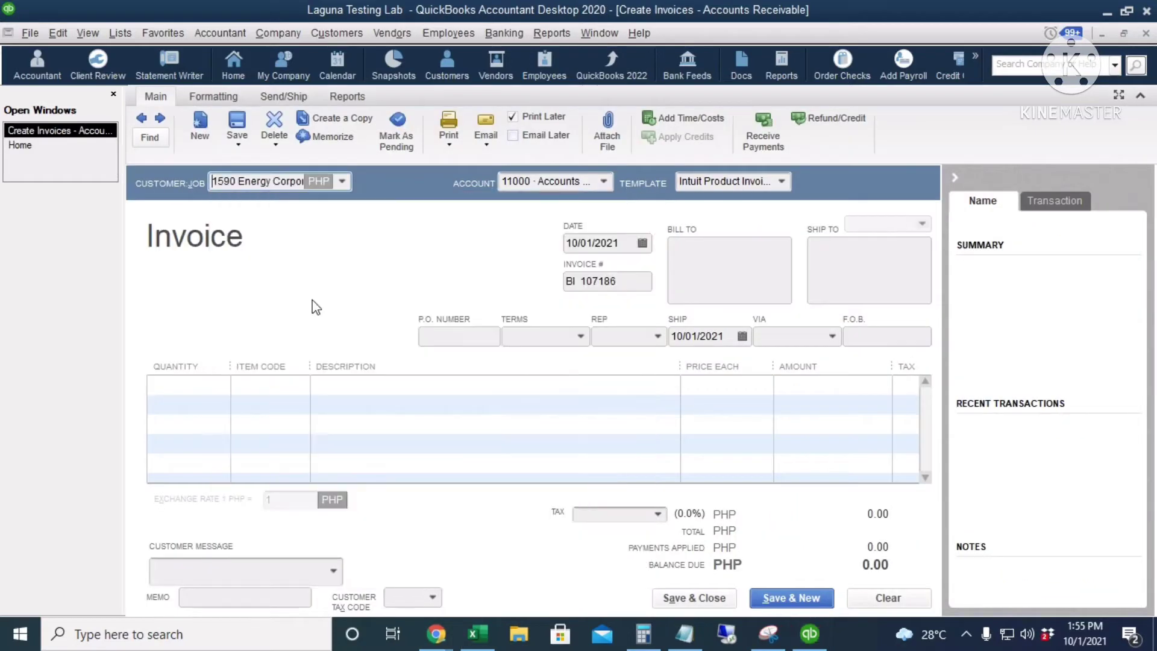
left_click(604, 182)
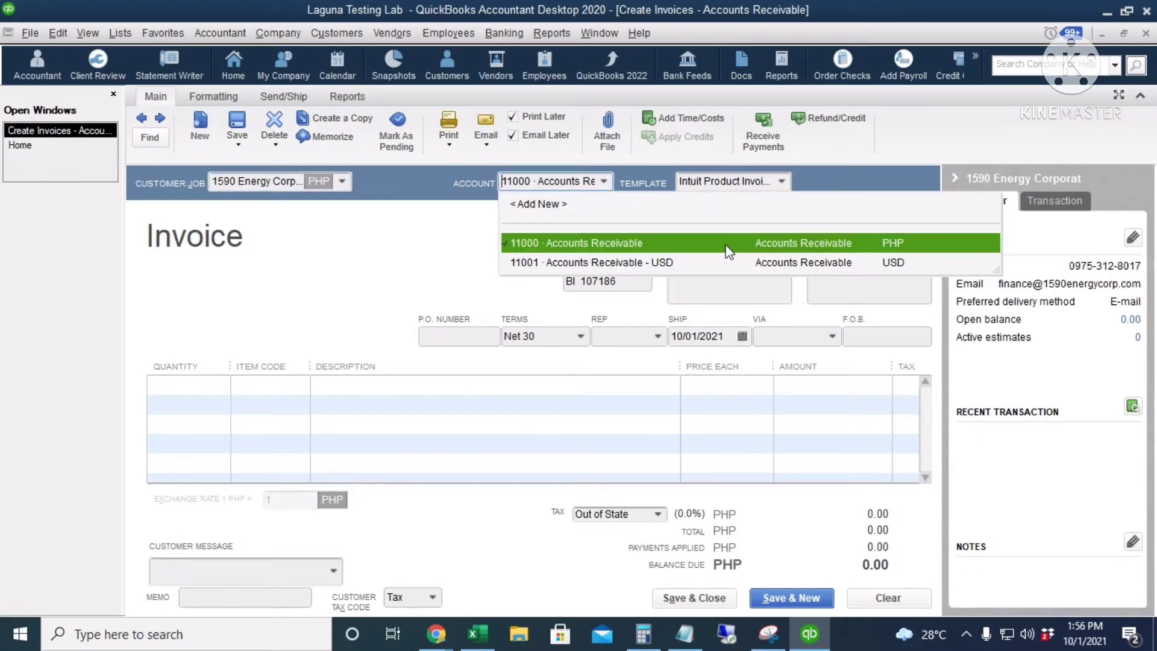
left_click(728, 244)
left_click(606, 281)
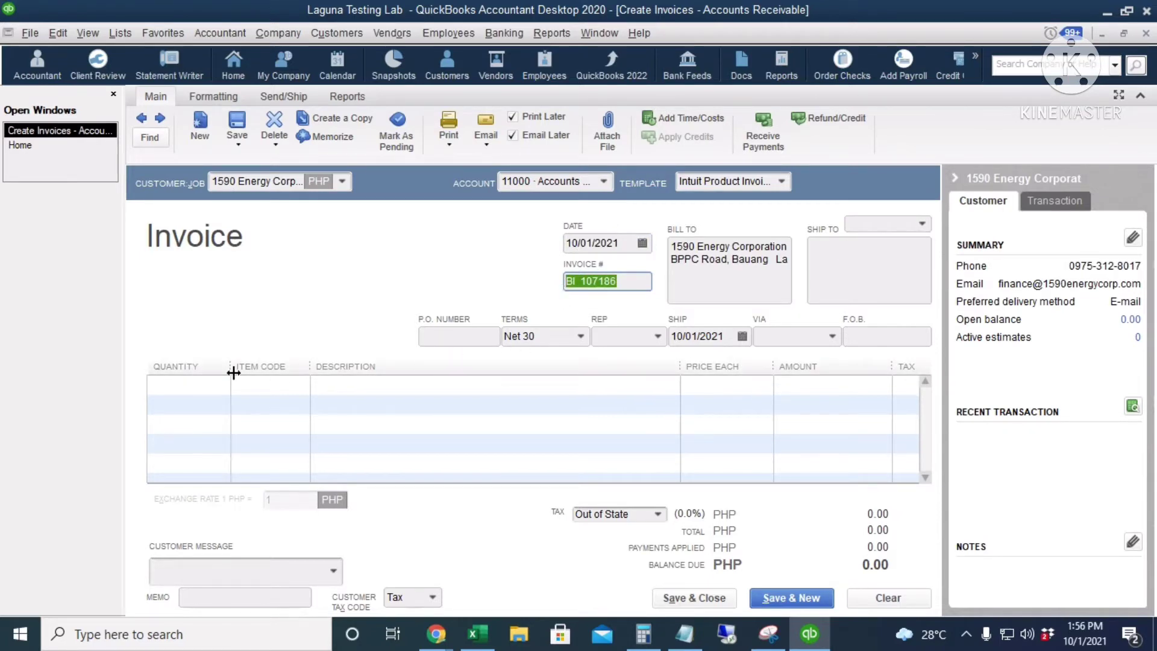
Add item 033002262 with quantity 10 at price 1500, totalling 15,000.00.
left_click(270, 384)
left_click(272, 468)
left_click(178, 390)
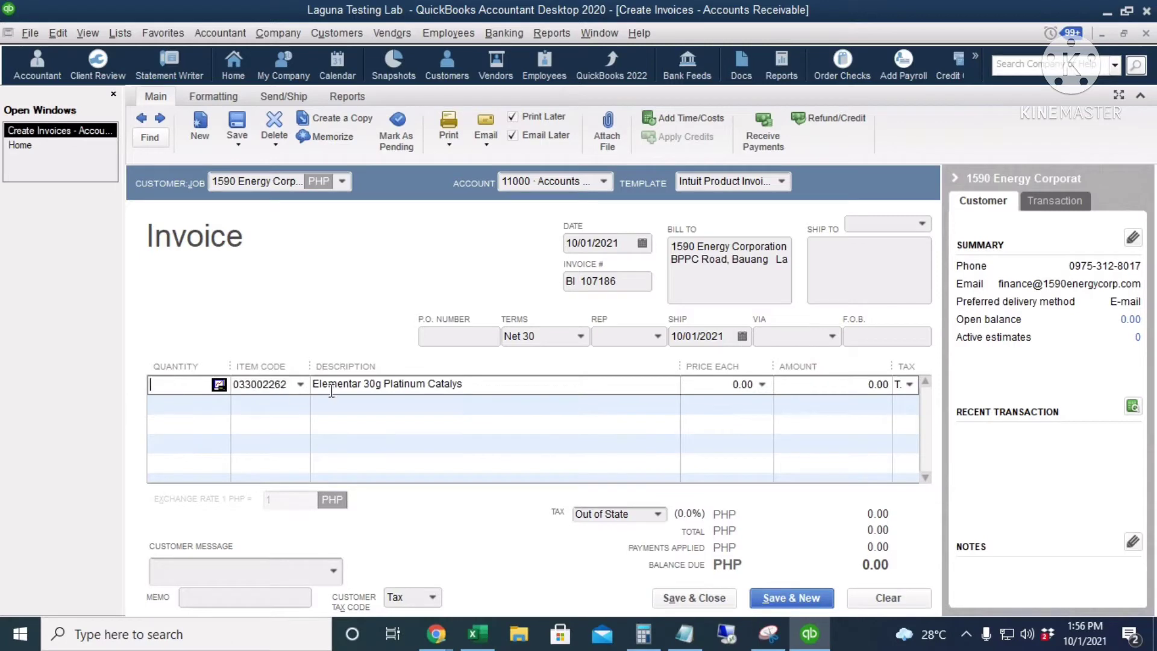
type("10")
key("Tab")
key("Tab")
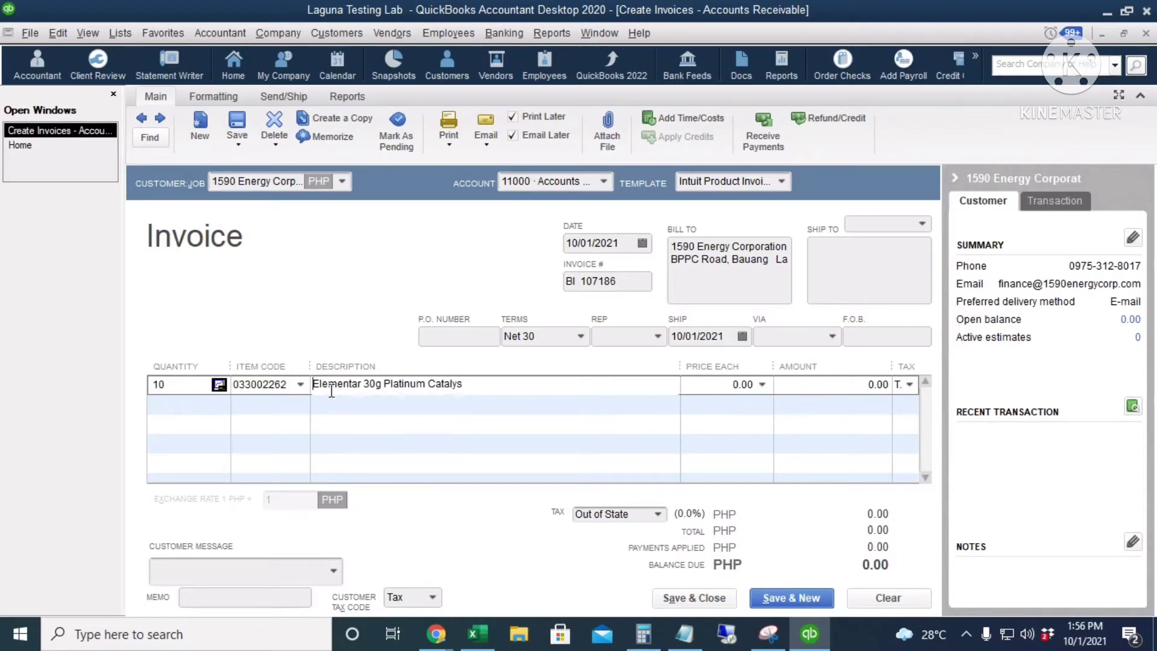
key("Tab")
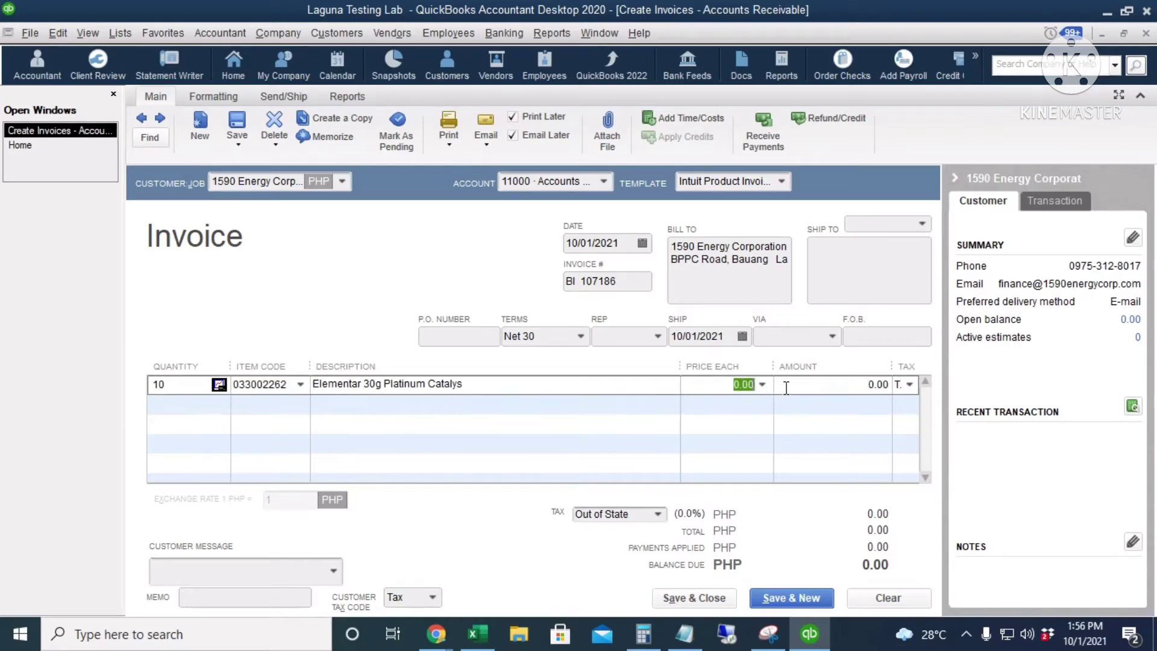
type("1500")
key("Tab")
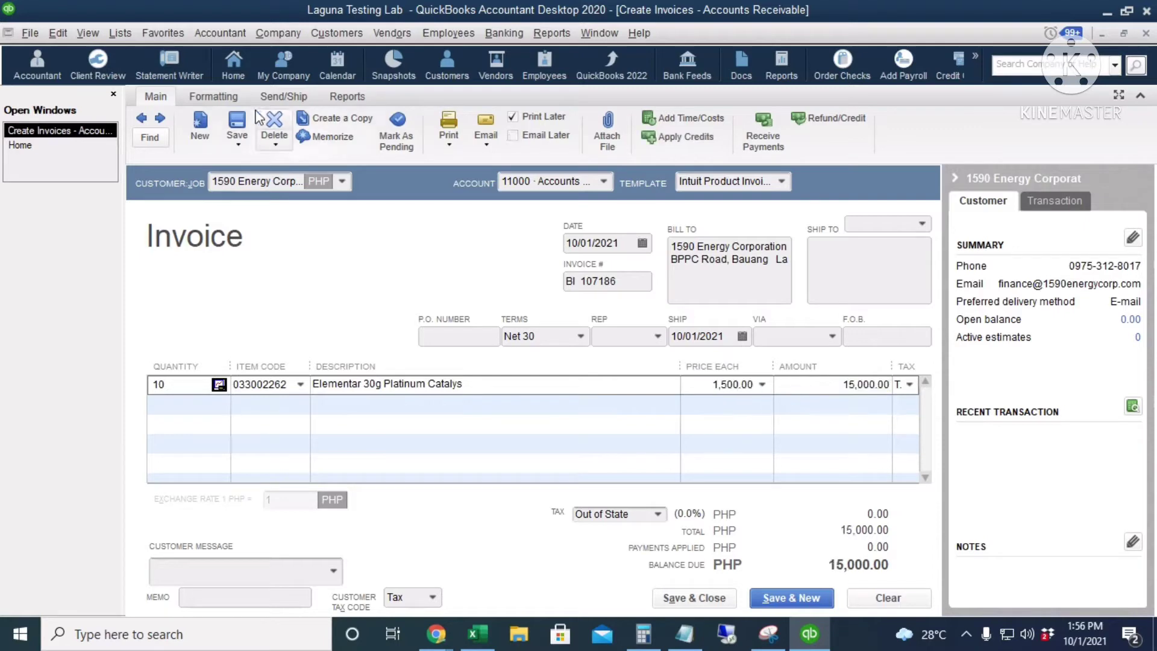
Save the invoice keeping the duplicate number and view its transaction journal.
left_click(236, 127)
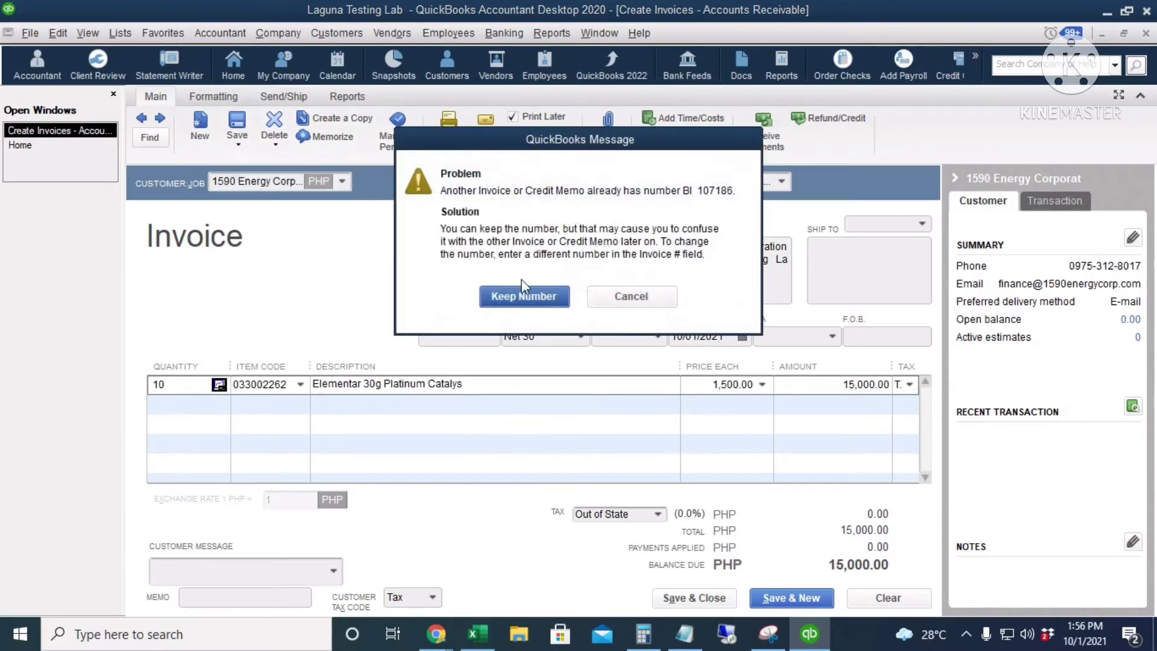
left_click(524, 296)
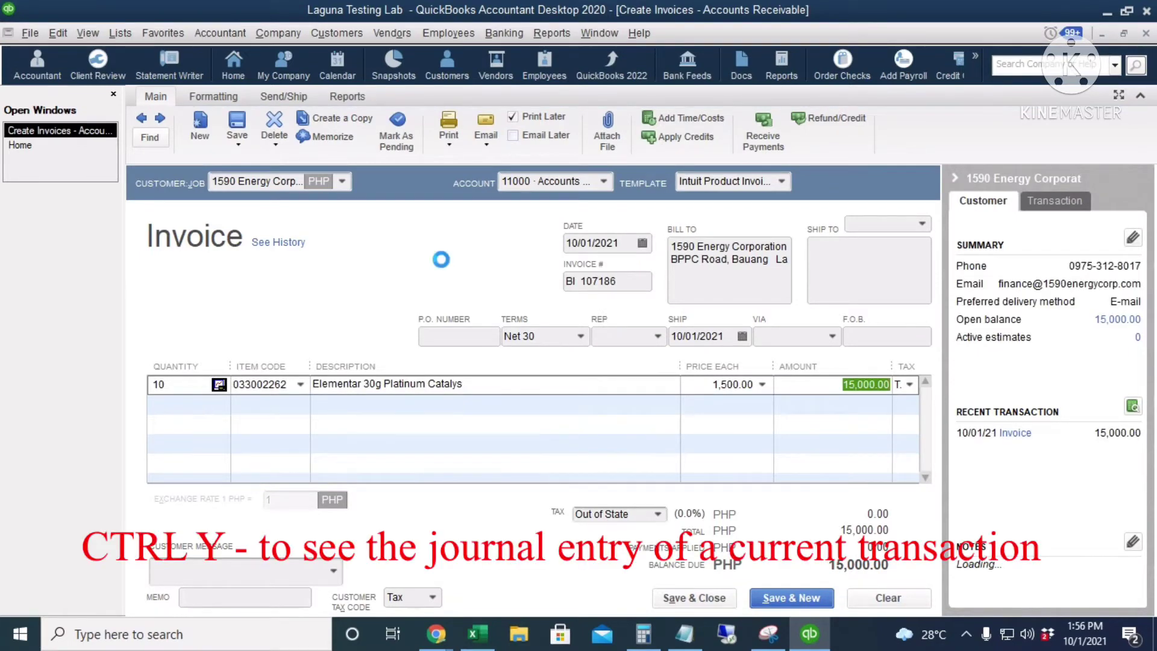
key("ctrl+y")
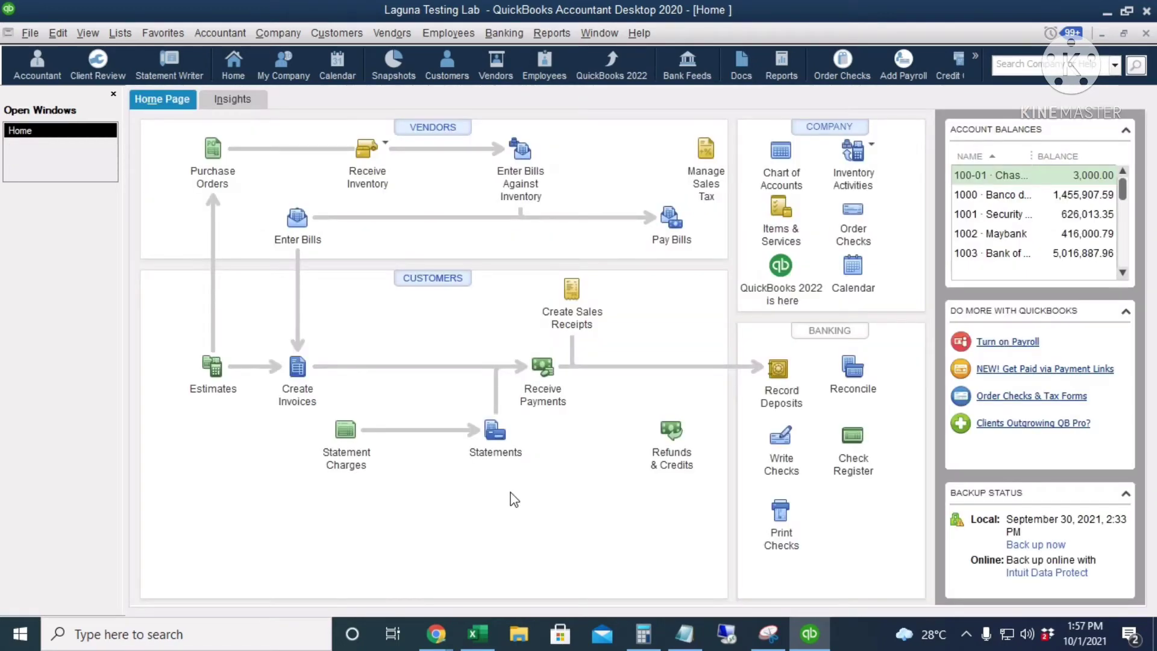
Receive 1590 Energy Corporation's payment for the open invoice into 1001 Security Bank and save.
left_click(541, 375)
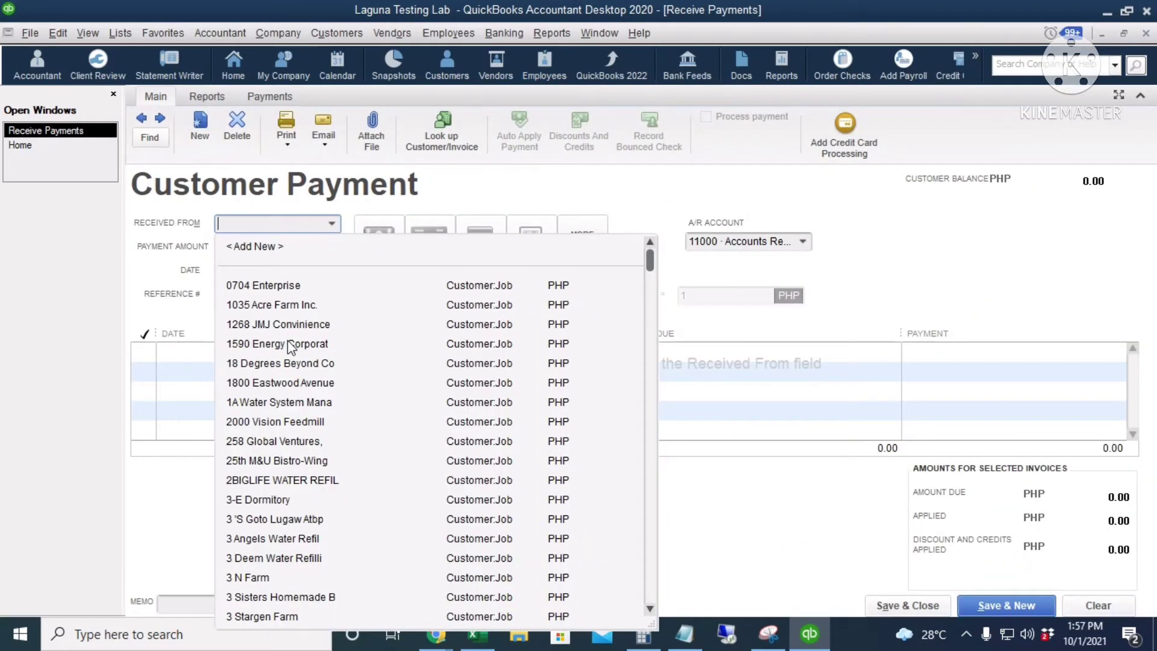
left_click(290, 344)
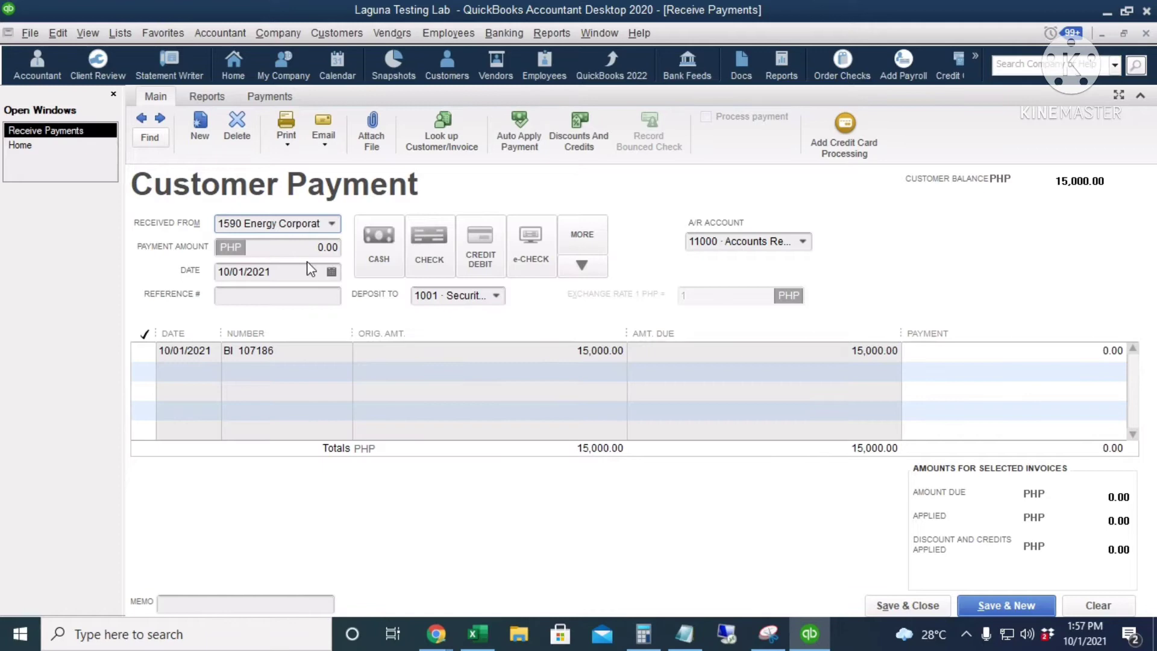
left_click(289, 247)
type("150")
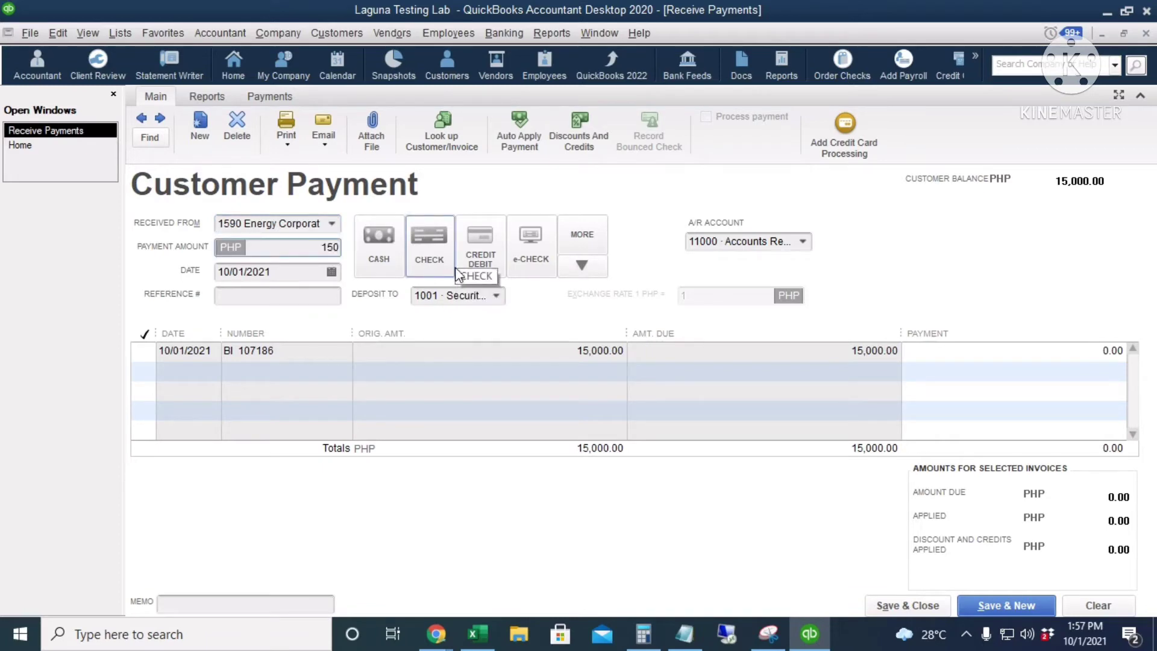
type("00")
key("Tab")
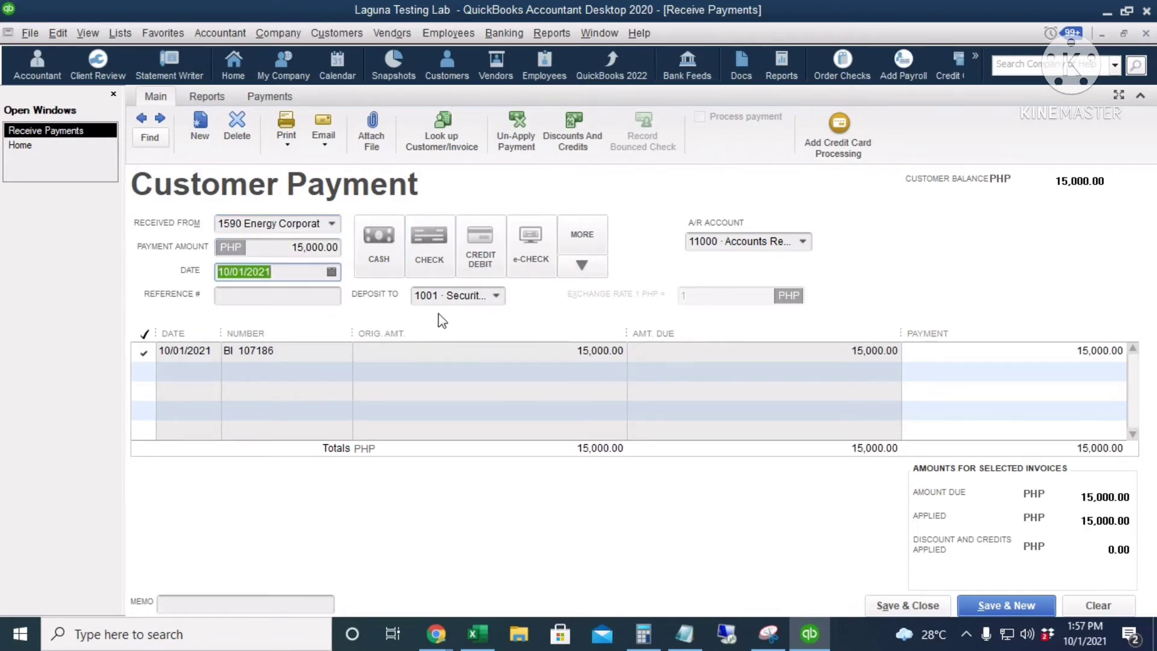
left_click(498, 295)
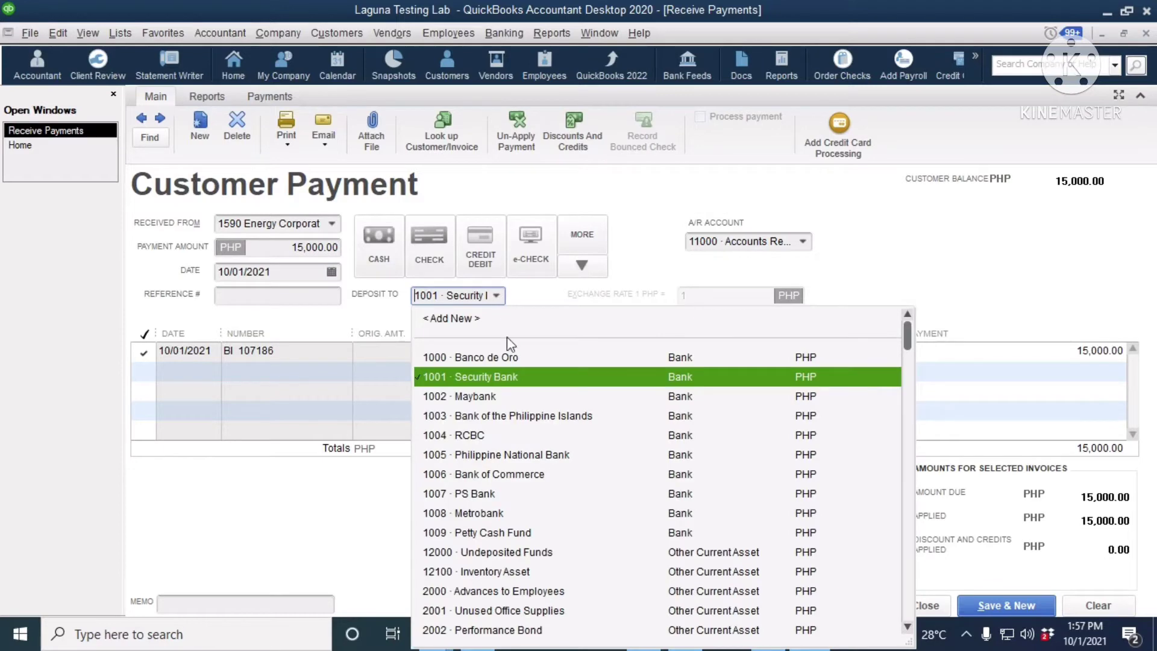
left_click(519, 376)
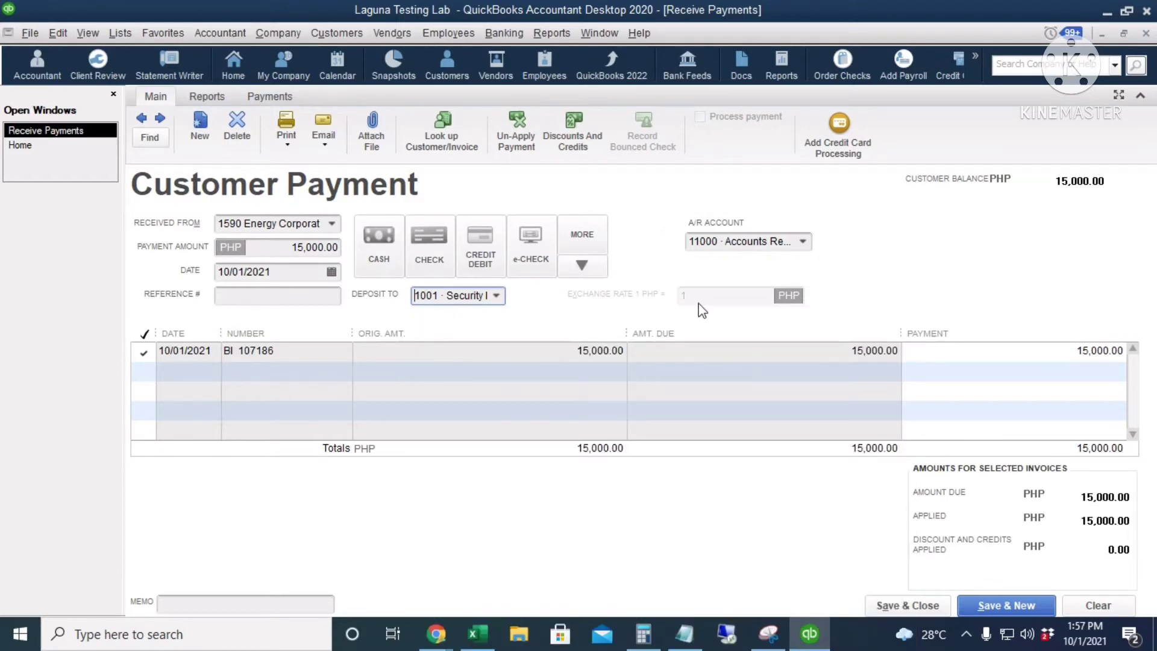
left_click(908, 605)
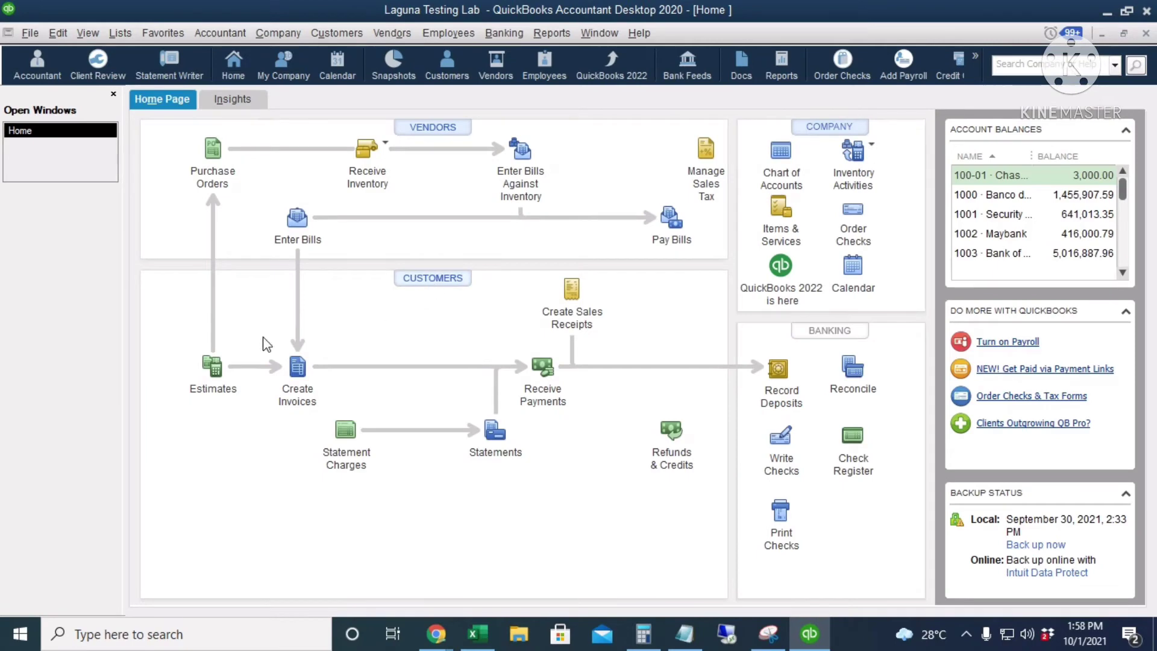
Check in the Customer Center that 1590 Energy Corporation's 15,000.00 invoice shows as paid.
key("ctrl+j")
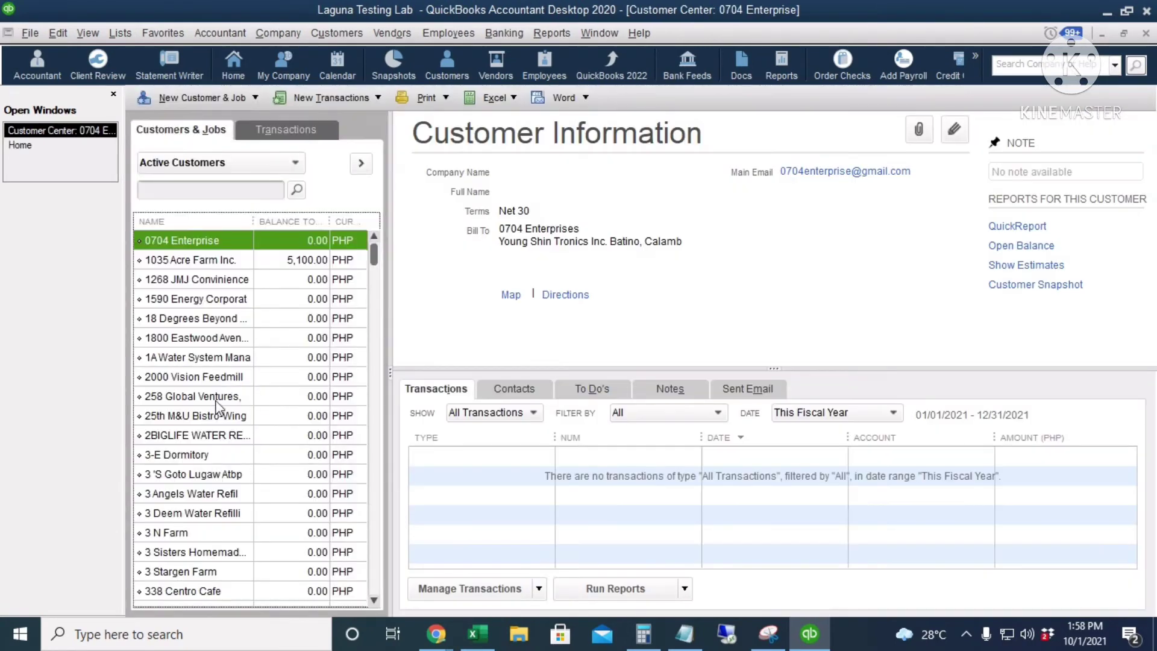
left_click(207, 301)
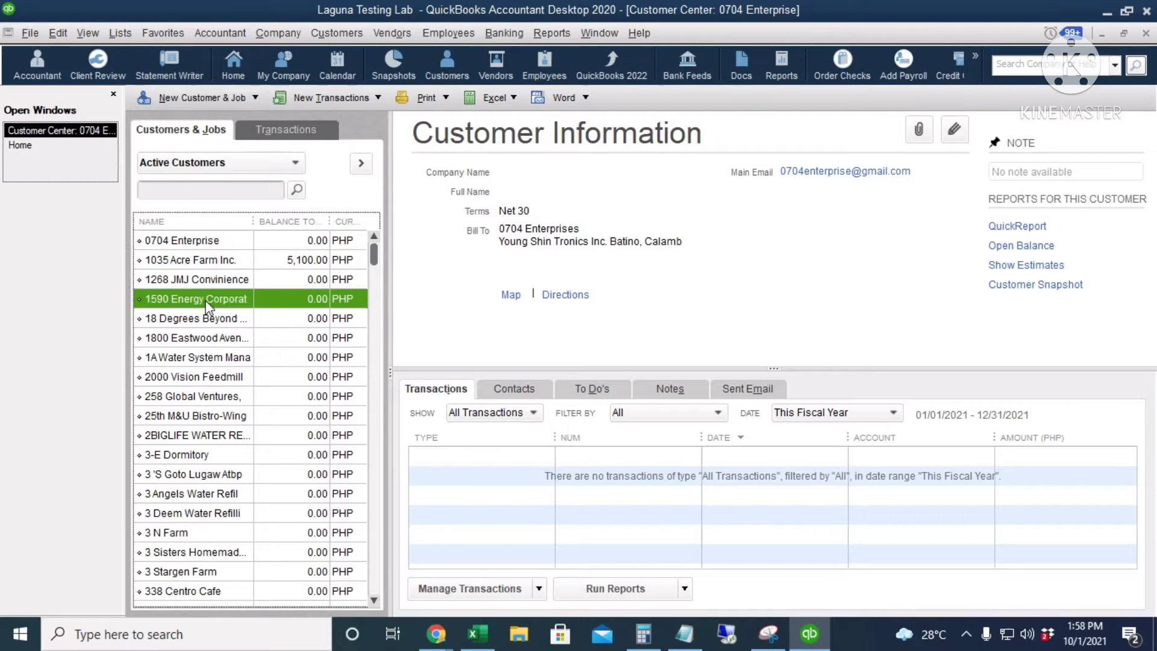
double_click(597, 458)
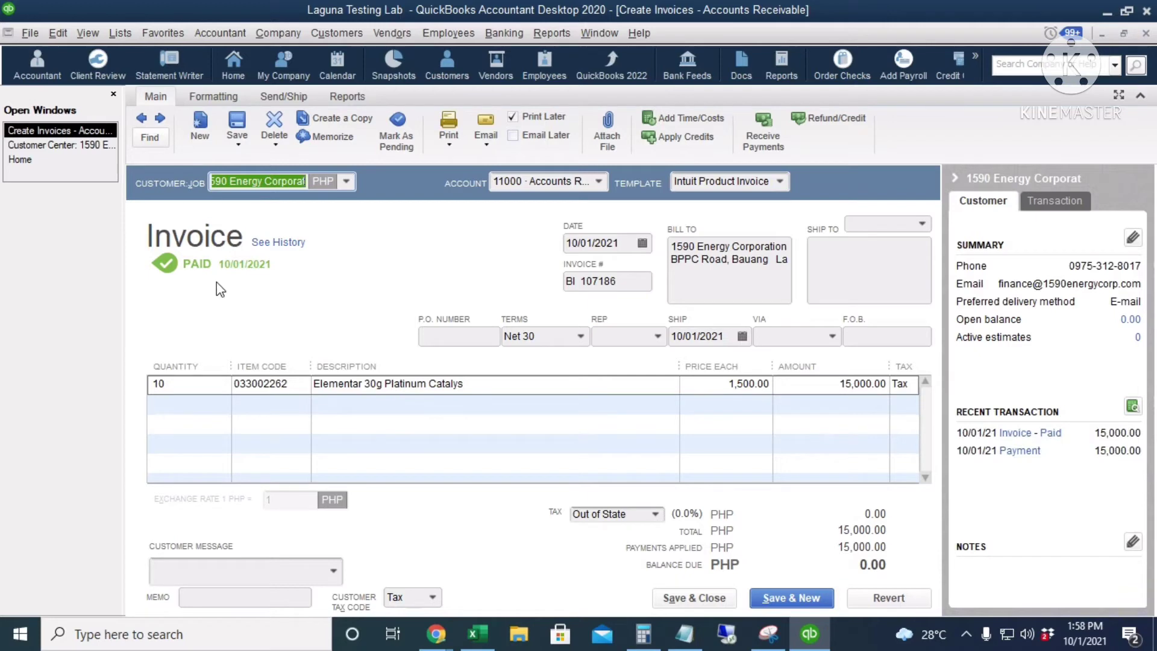
key("Escape")
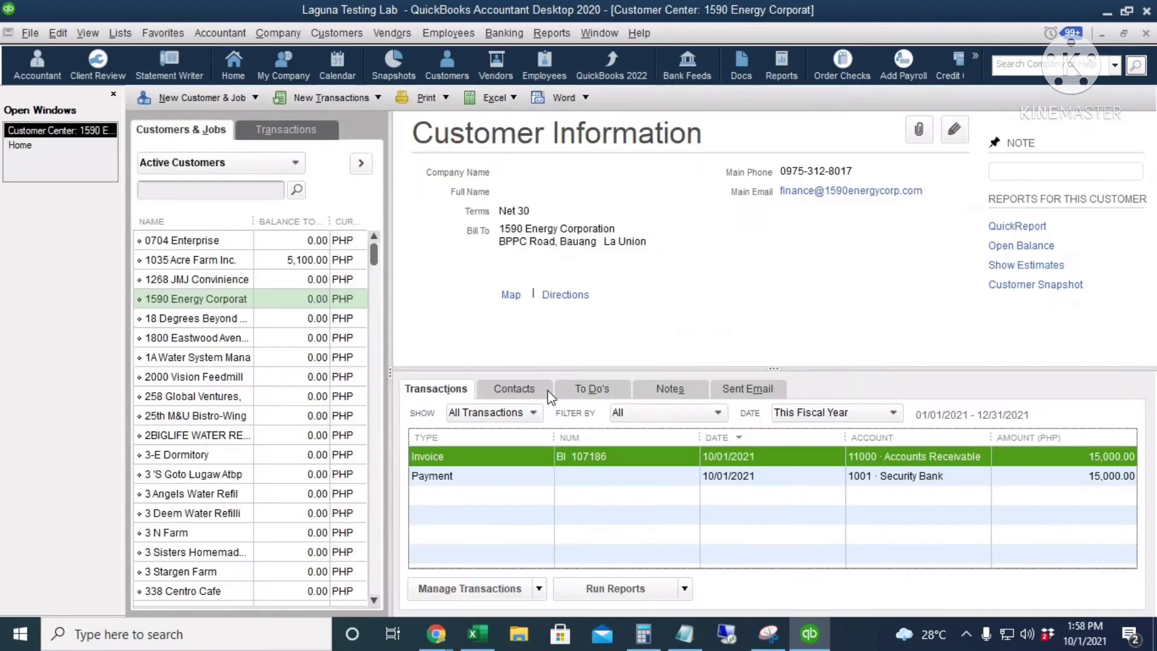
Start a sales receipt for 1035 Acre Farm Inc. deposited to 1006 Bank of Commerce.
left_click(20, 146)
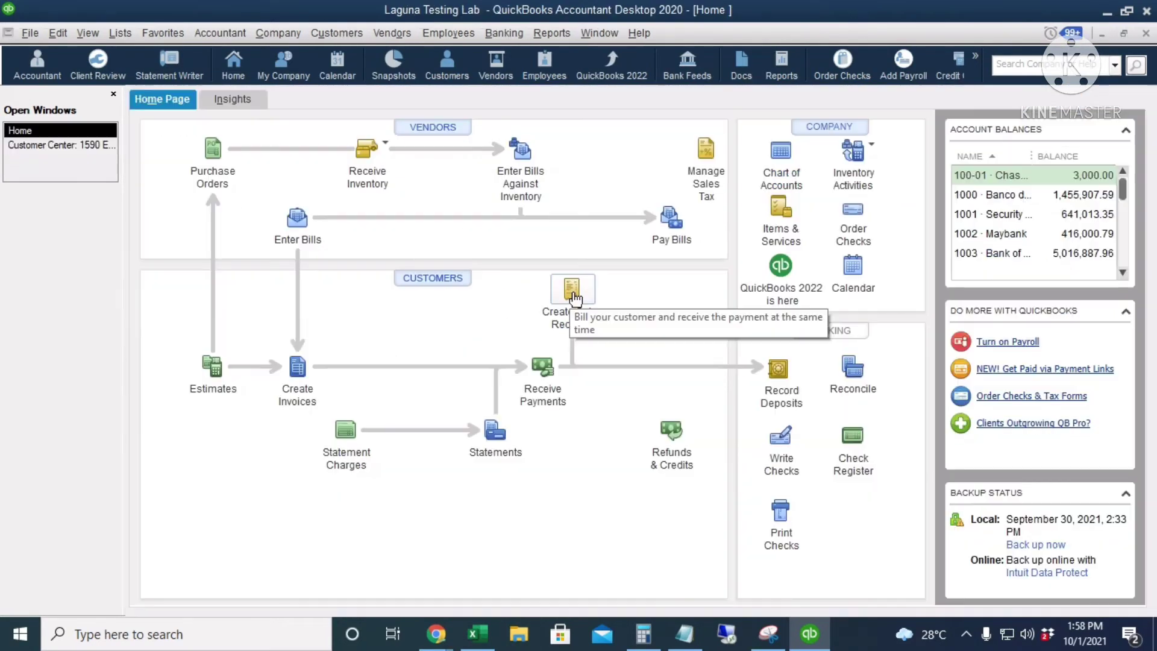
left_click(573, 296)
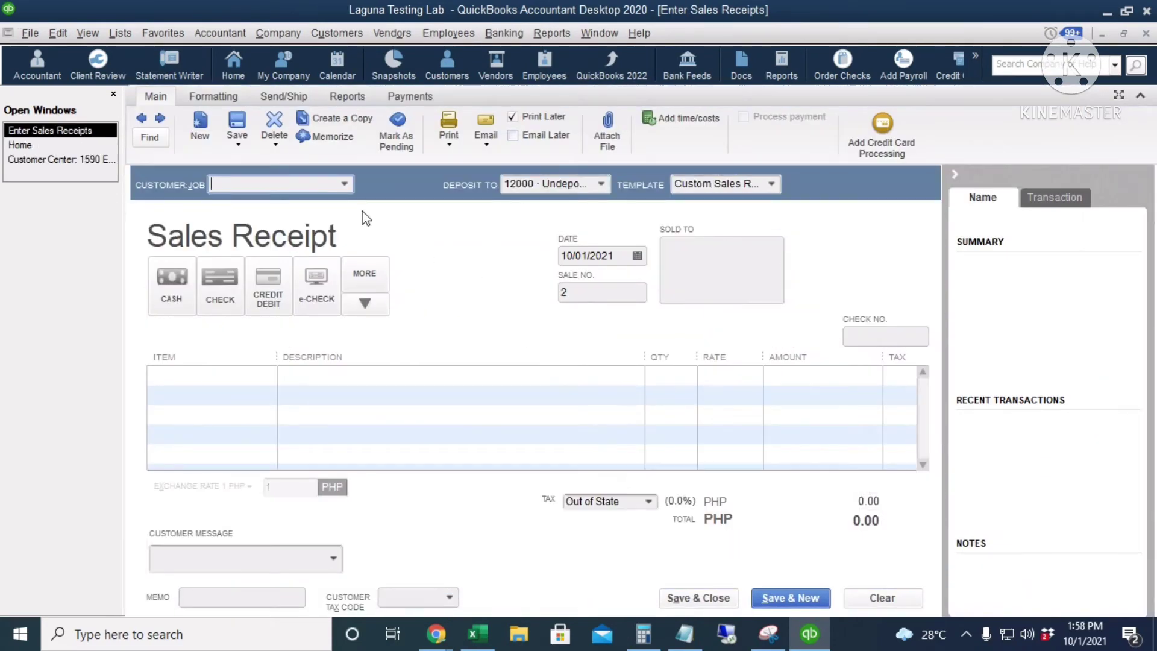
left_click(344, 185)
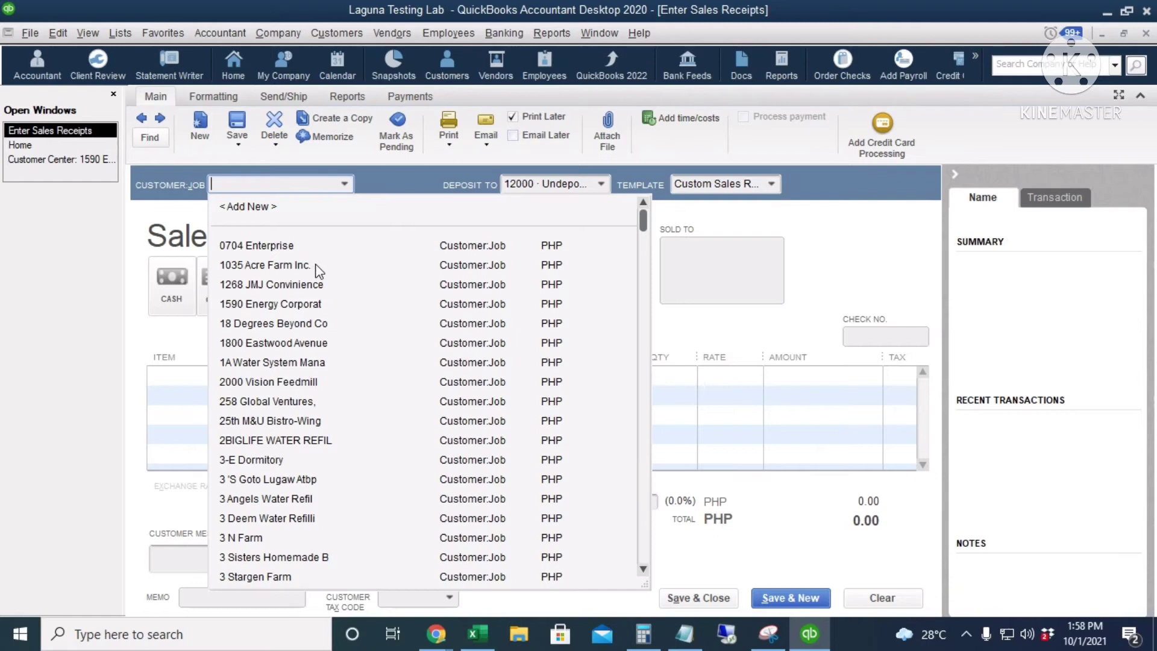
left_click(317, 268)
left_click(601, 185)
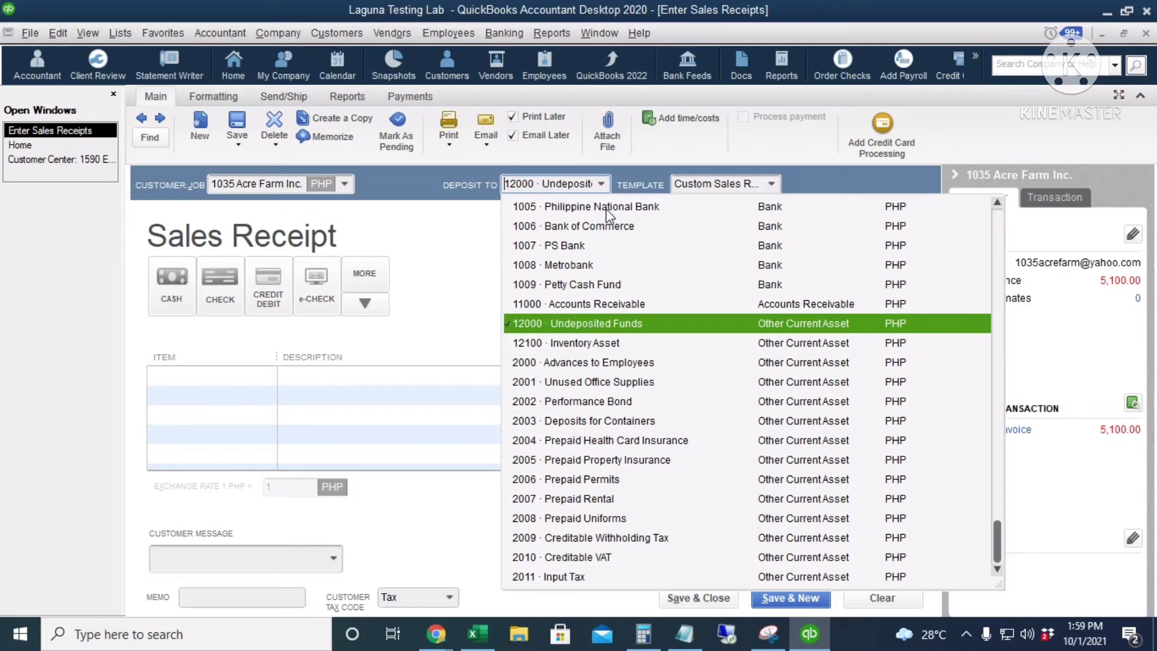
left_click(594, 227)
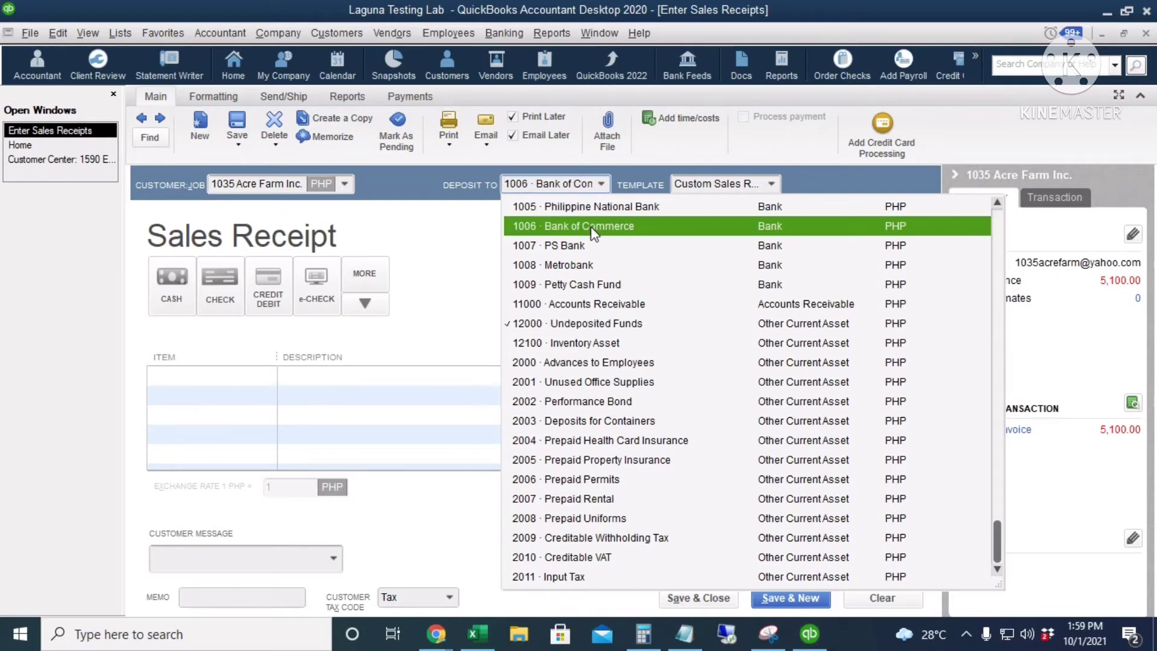
left_click(594, 228)
left_click(587, 255)
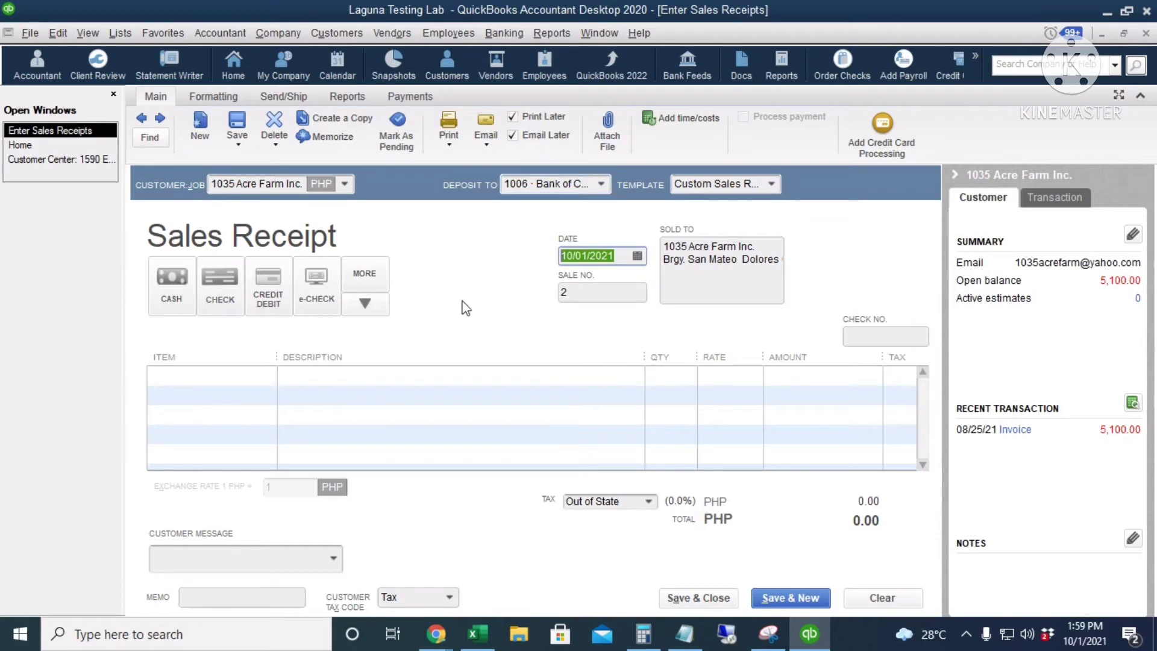
Add item 10-0128 Gerhardt Fiber Bag, quantity 15 at rate 1,500.00, for 22,500.00 and save.
left_click(201, 379)
left_click(268, 374)
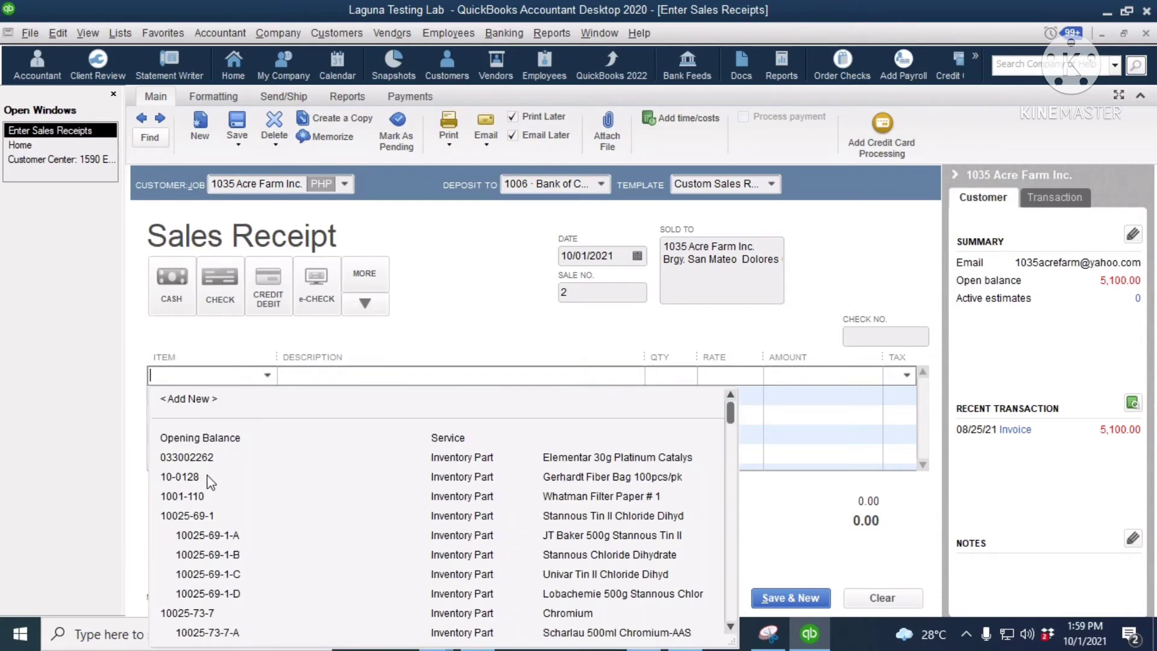
left_click(181, 476)
left_click(654, 377)
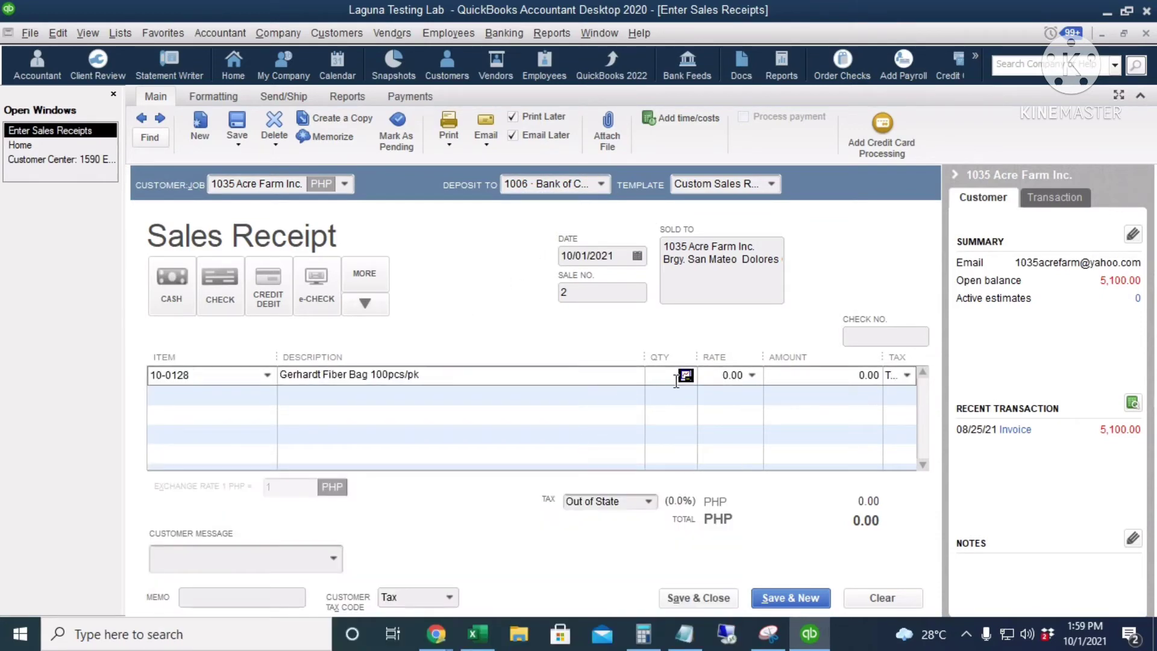
type("15")
key("Tab")
type("1500")
key("Tab")
left_click(237, 131)
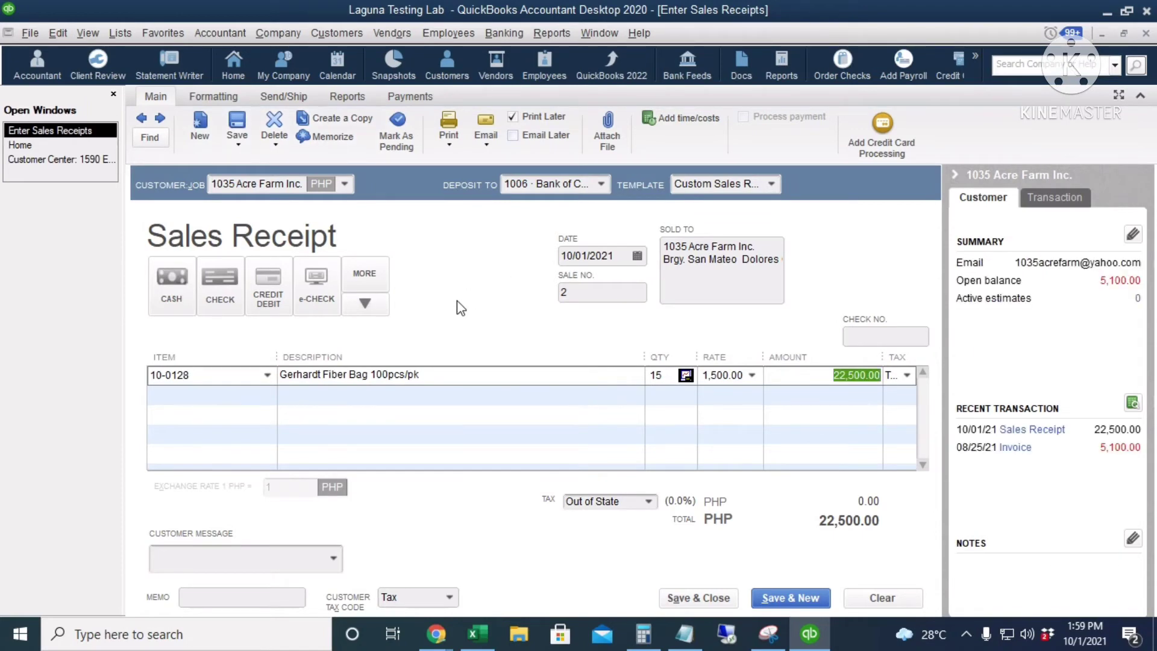
View the transaction journal entries of the saved sales receipt.
key("ctrl+y")
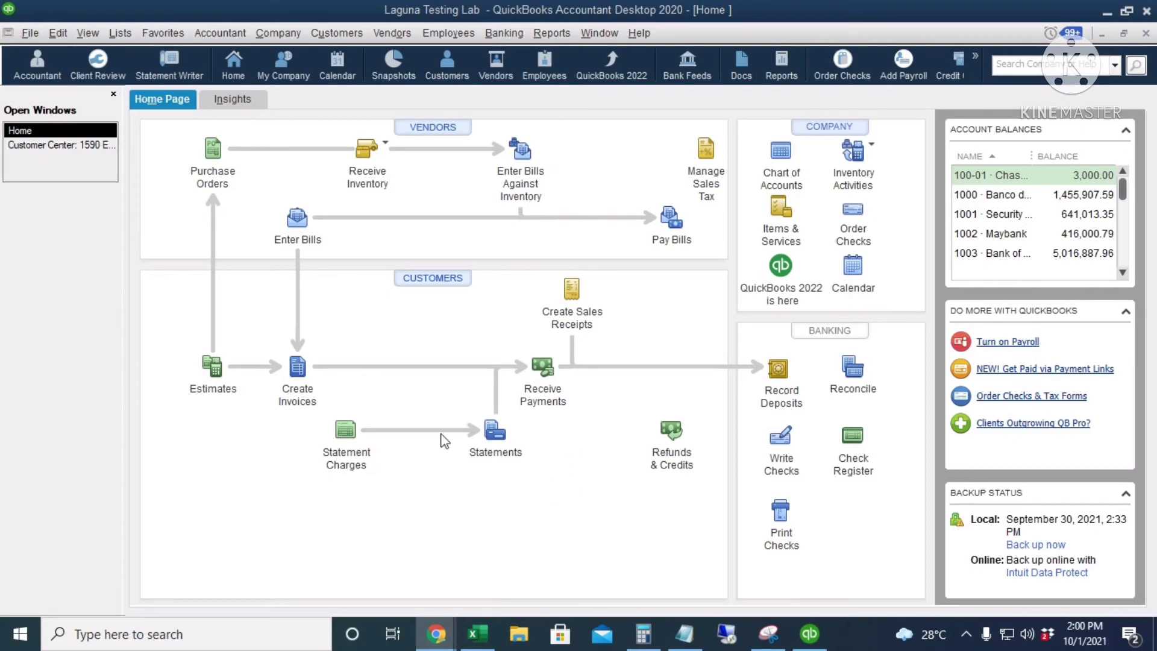
Dismiss a blank invoice, then check the Deposit To choices in Receive Payments.
left_click(298, 371)
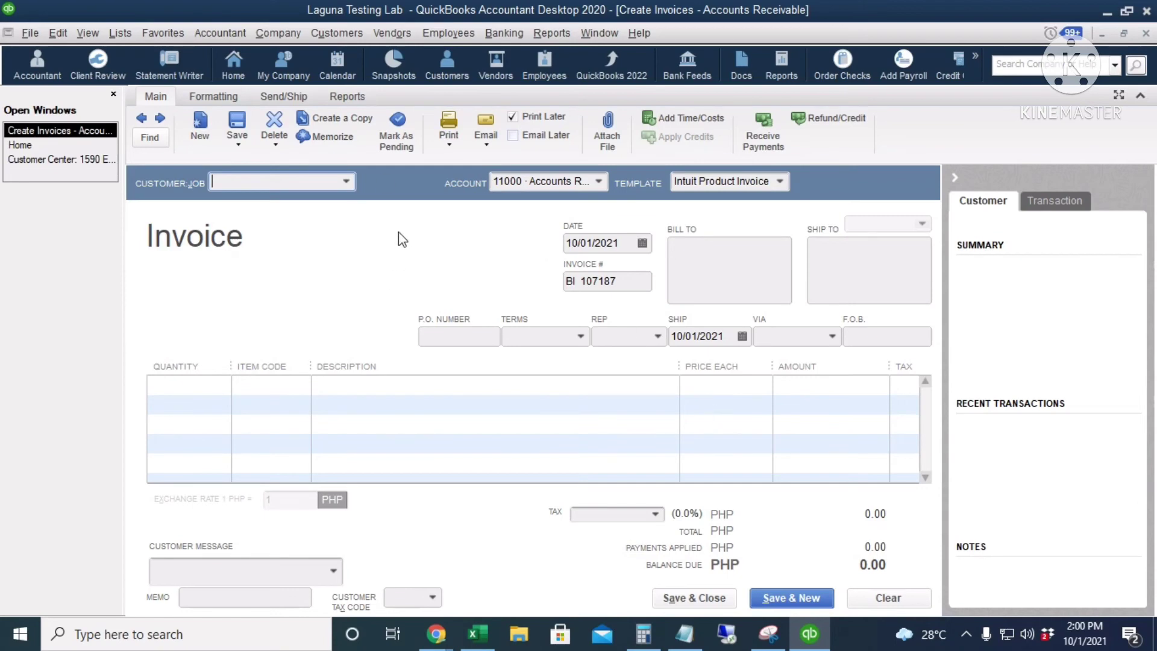
left_click(1147, 34)
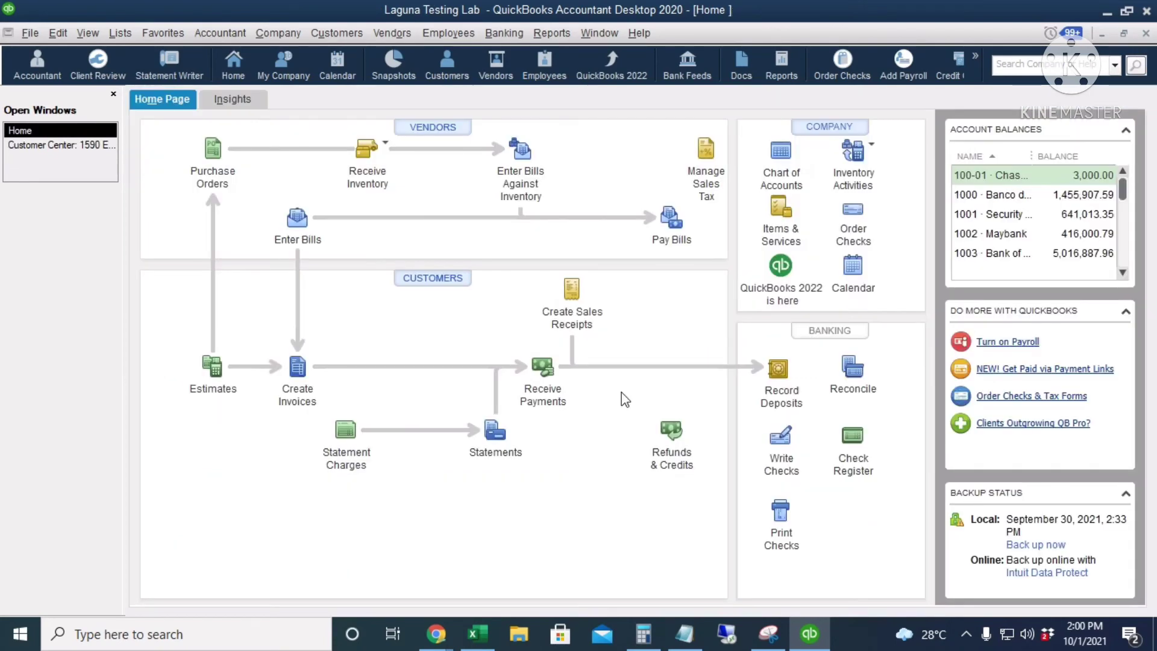
left_click(544, 379)
left_click(498, 296)
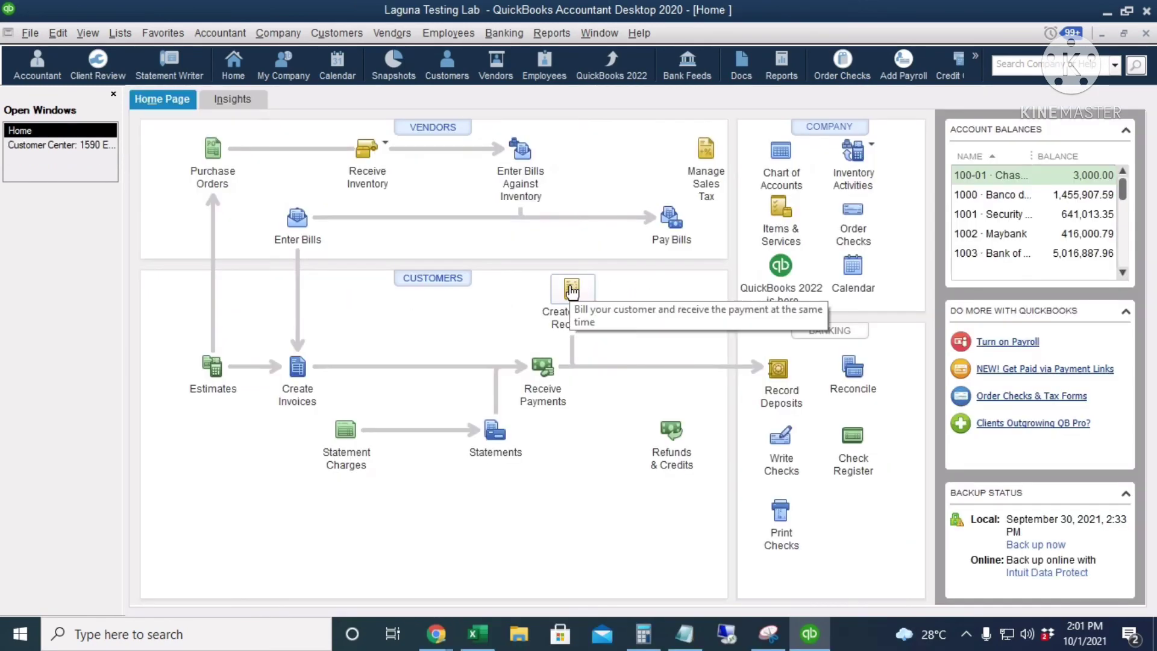
Begin sales receipt number 3 and show its Deposit To list at Bank of Commerce.
left_click(572, 290)
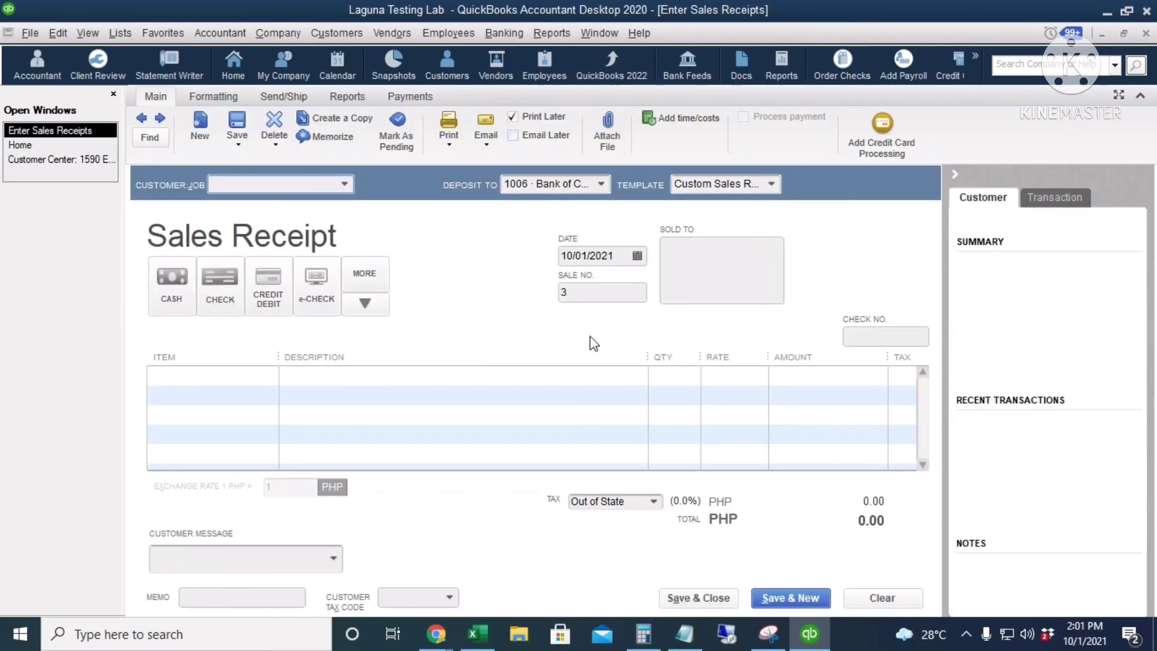
left_click(601, 183)
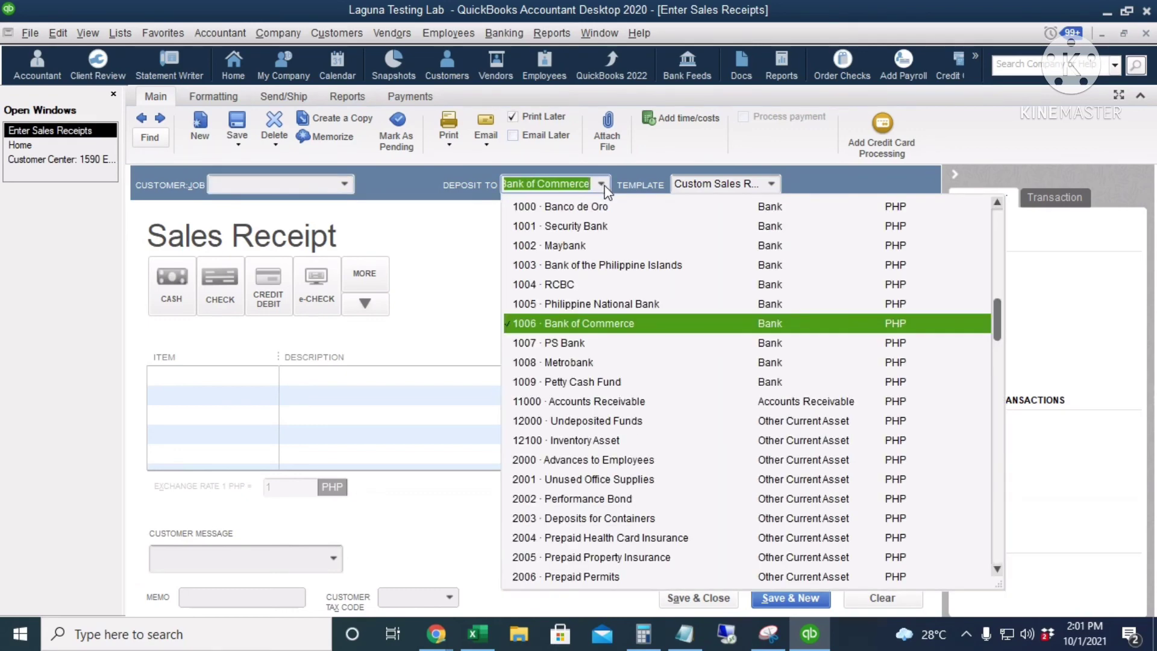